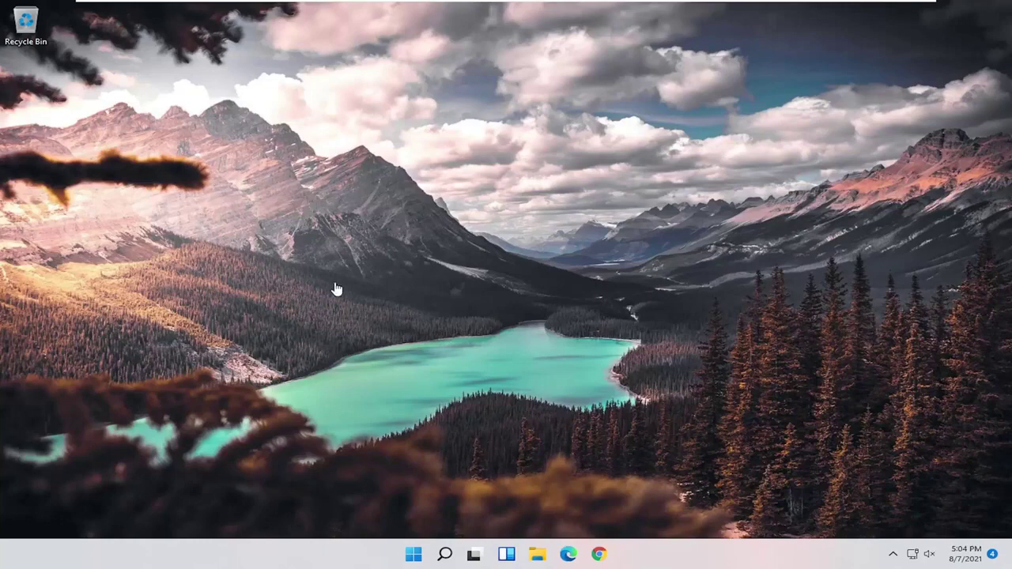
- Search Windows for 'device manager' and launch Device Manager from the best match
click(445, 554)
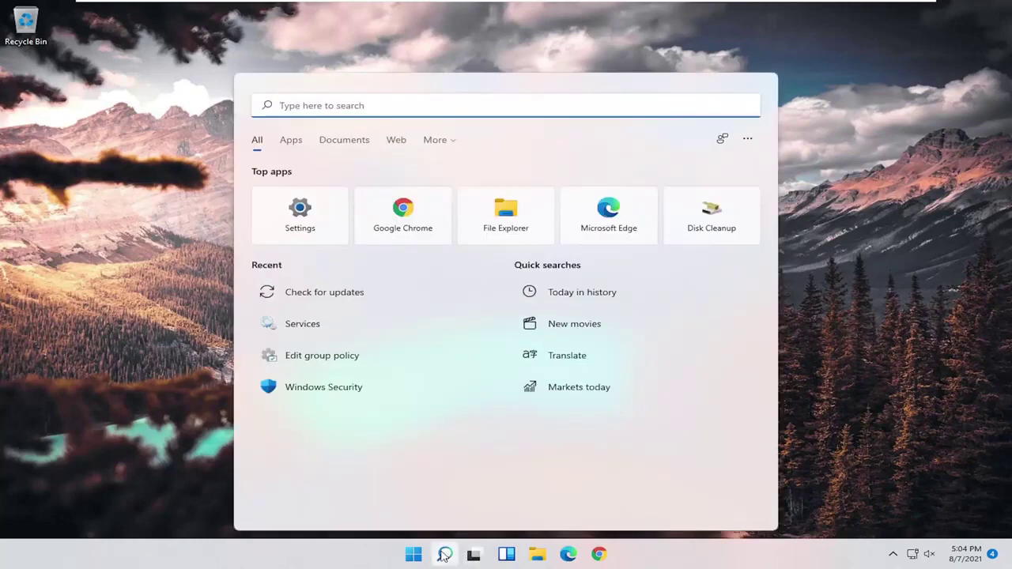
text(device manager)
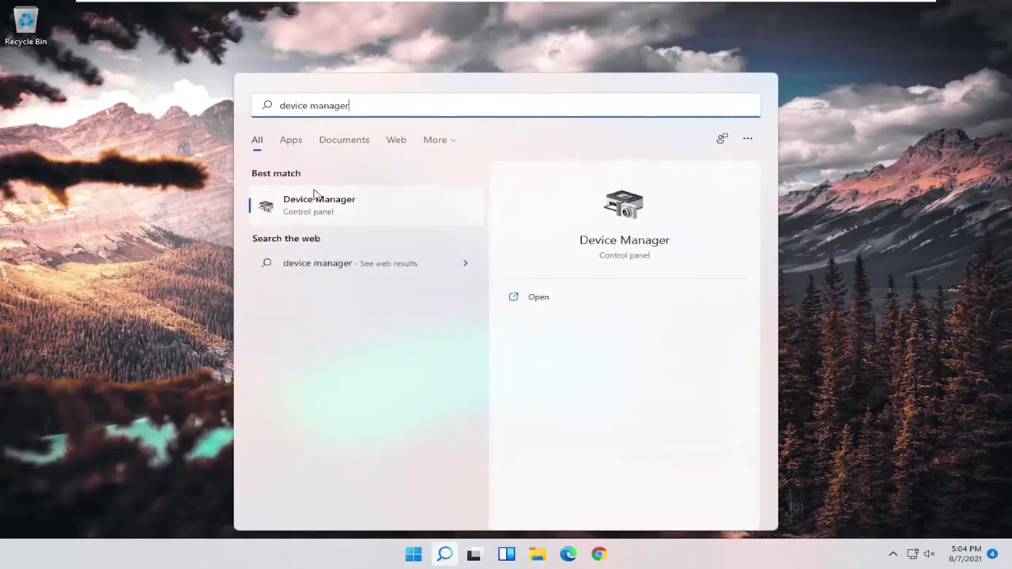
click(325, 212)
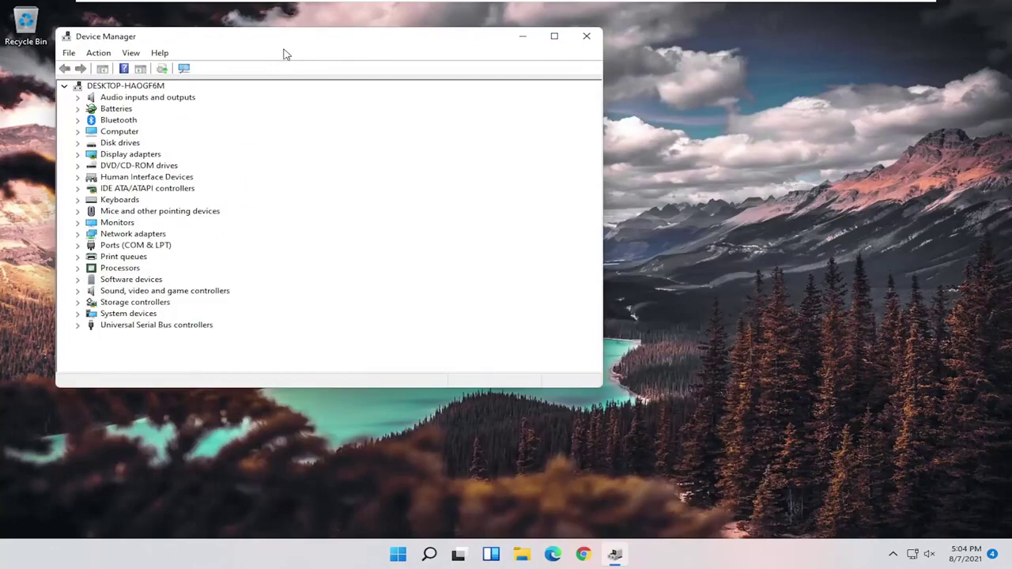
- Under Universal Serial Bus controllers, reinstall the Generic USB Hub driver from drivers already on the computer
drag(285, 50, 457, 79)
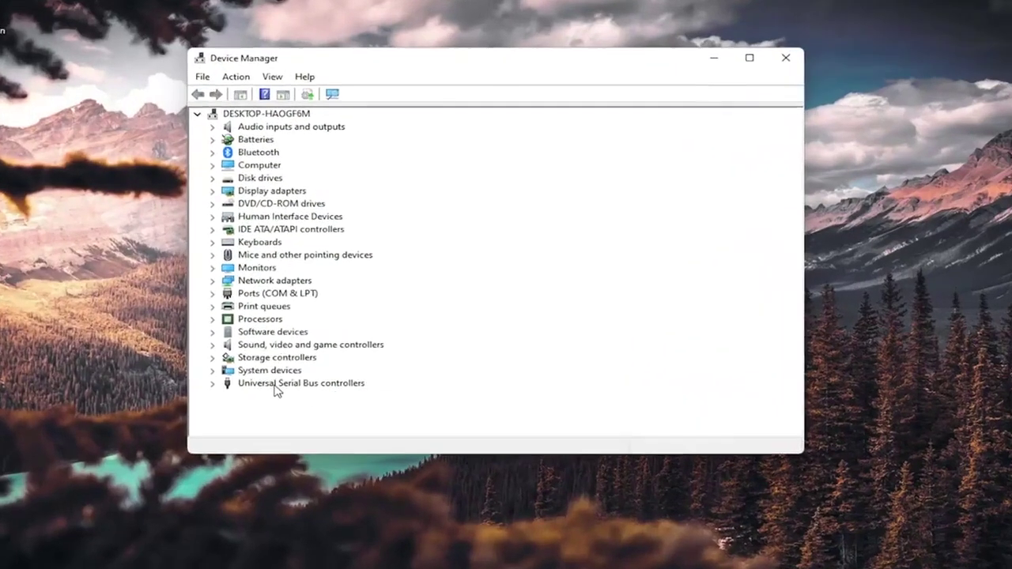
double_click(289, 357)
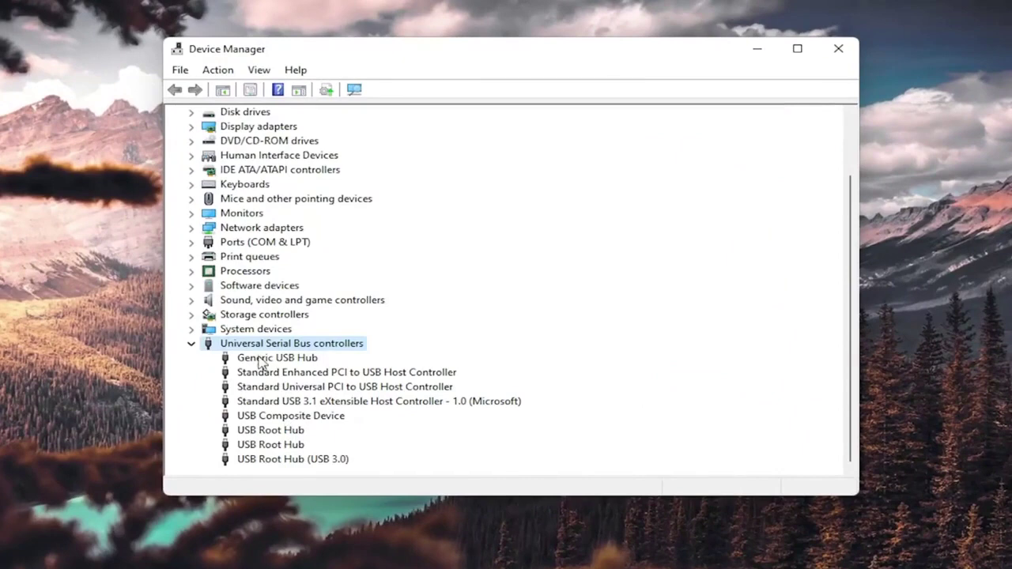
right_click(260, 362)
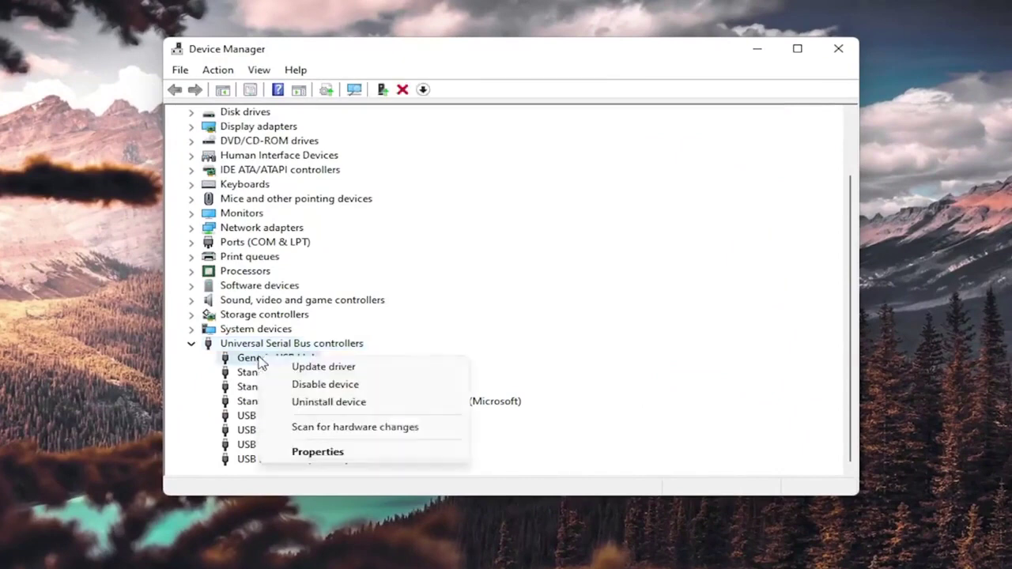
click(315, 366)
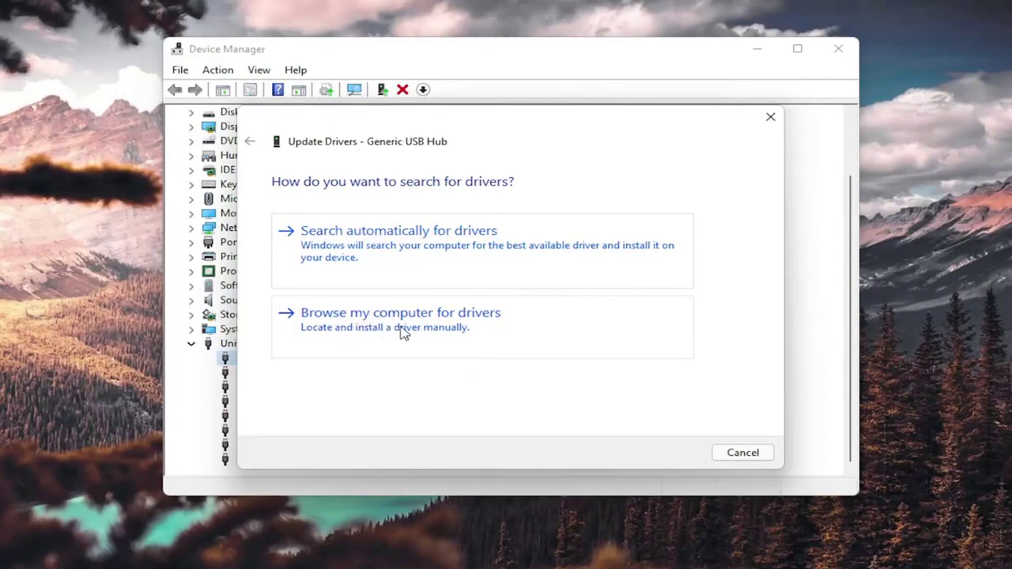
click(450, 329)
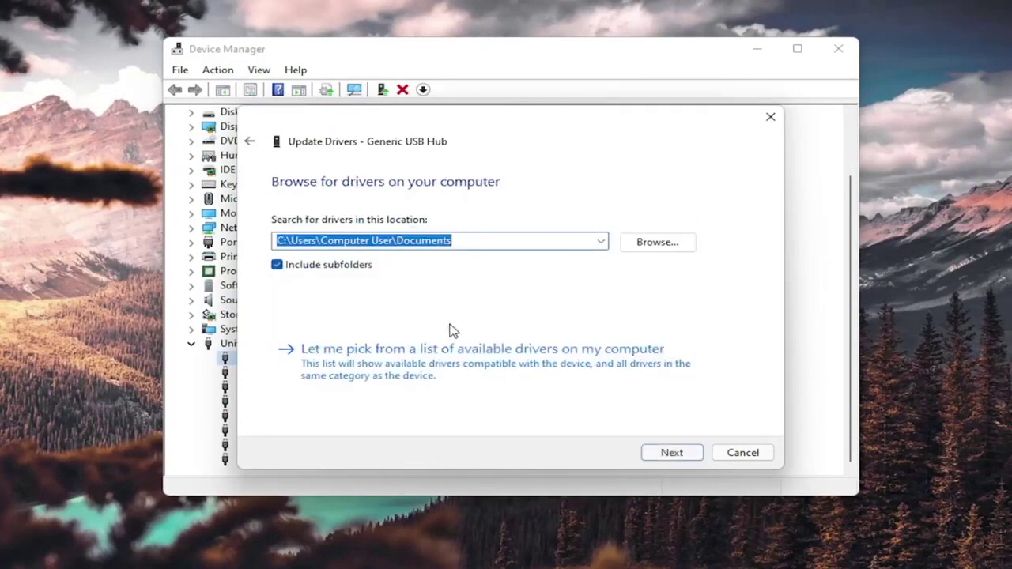
click(359, 363)
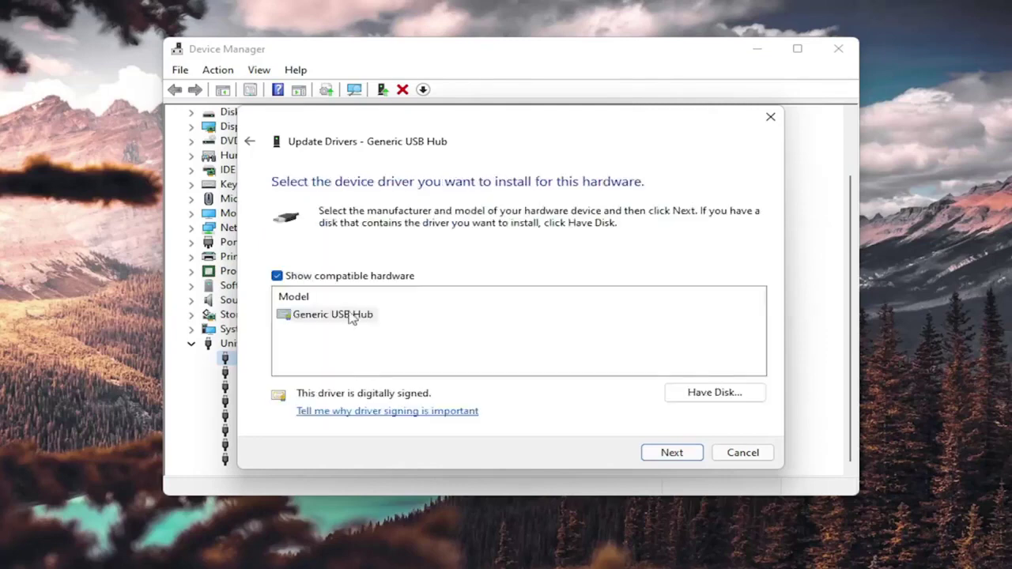
click(330, 317)
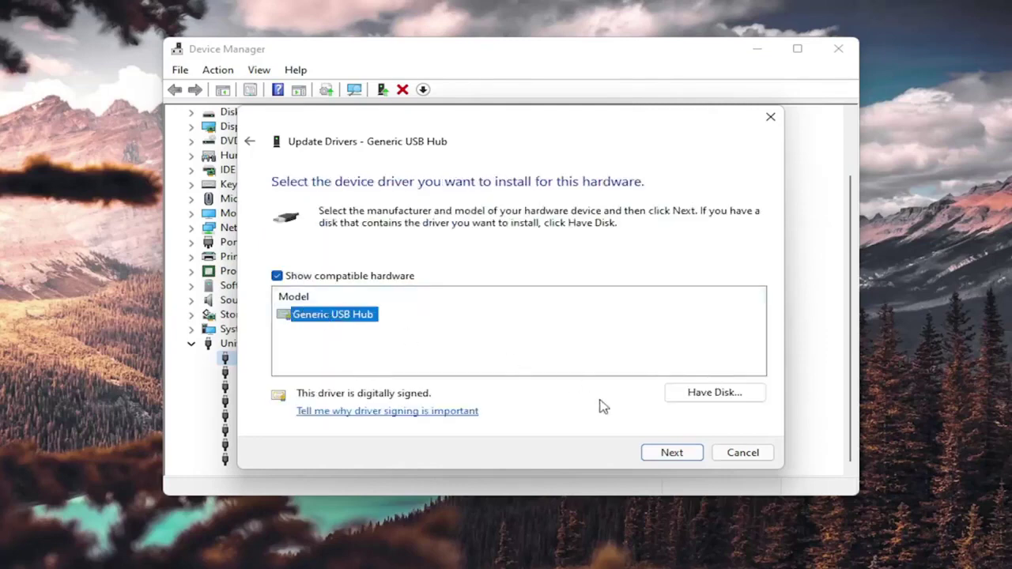
click(662, 454)
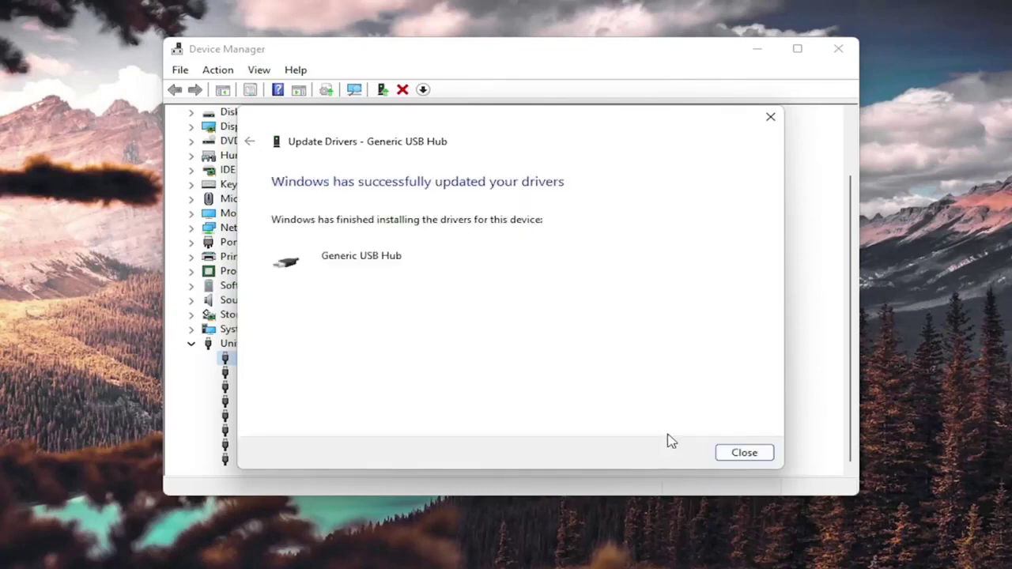
click(743, 453)
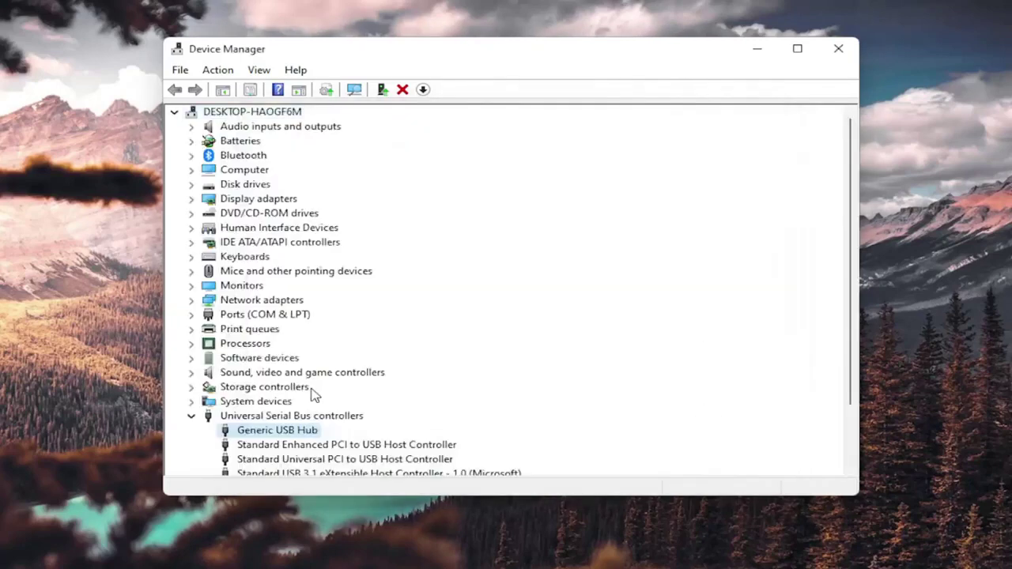
scroll(308, 427, down, 1)
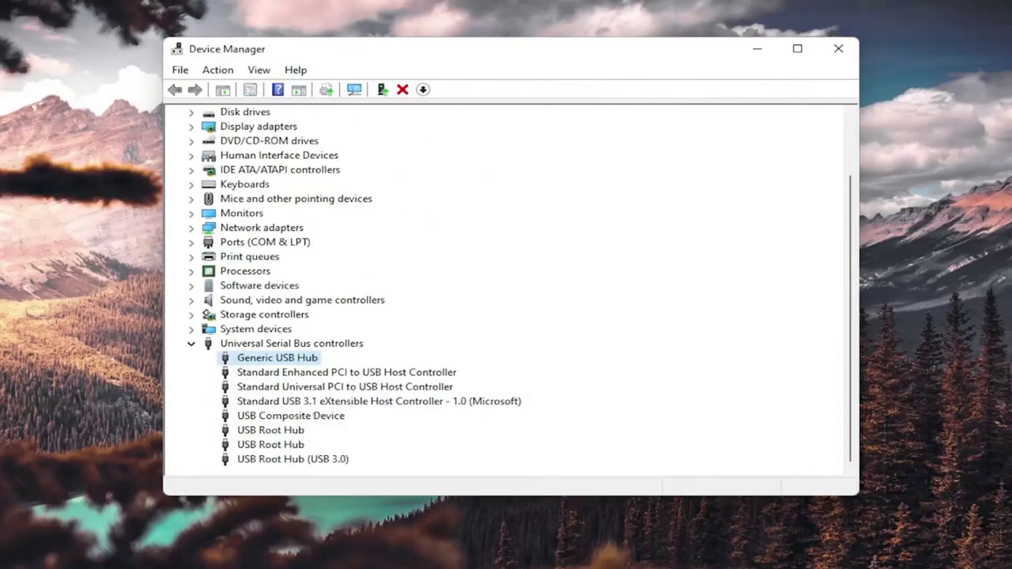
right_click(282, 363)
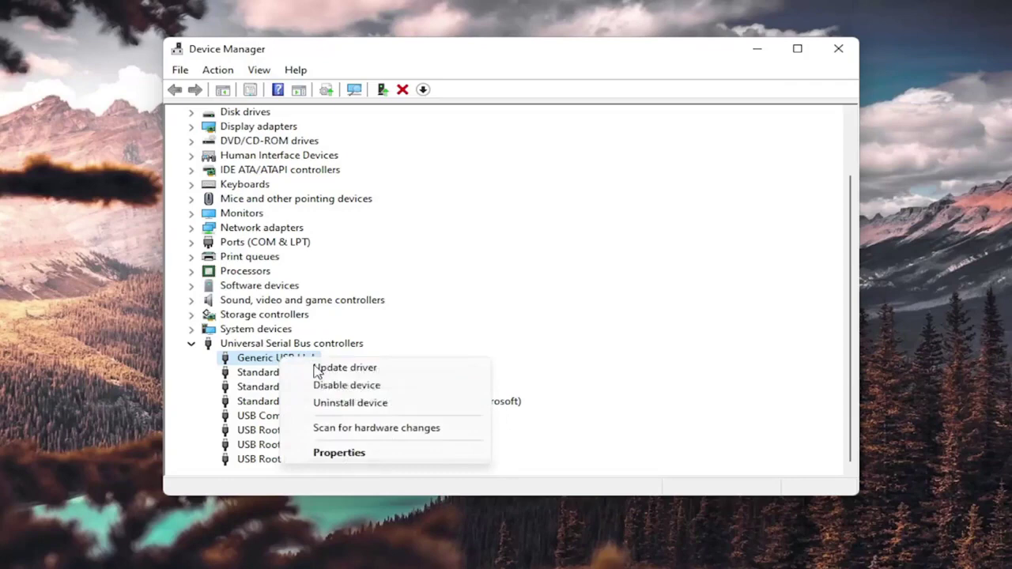
click(351, 404)
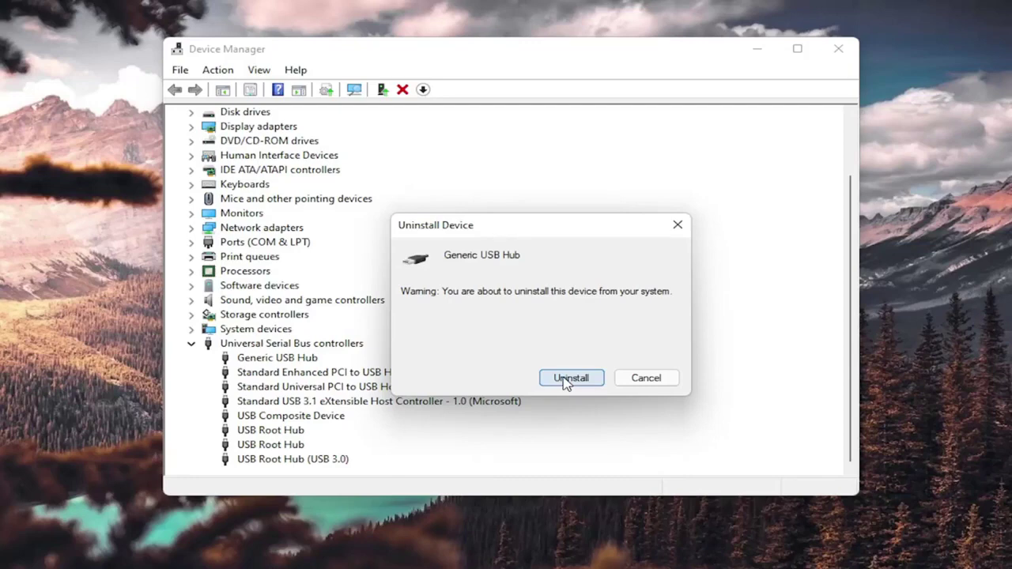
click(647, 379)
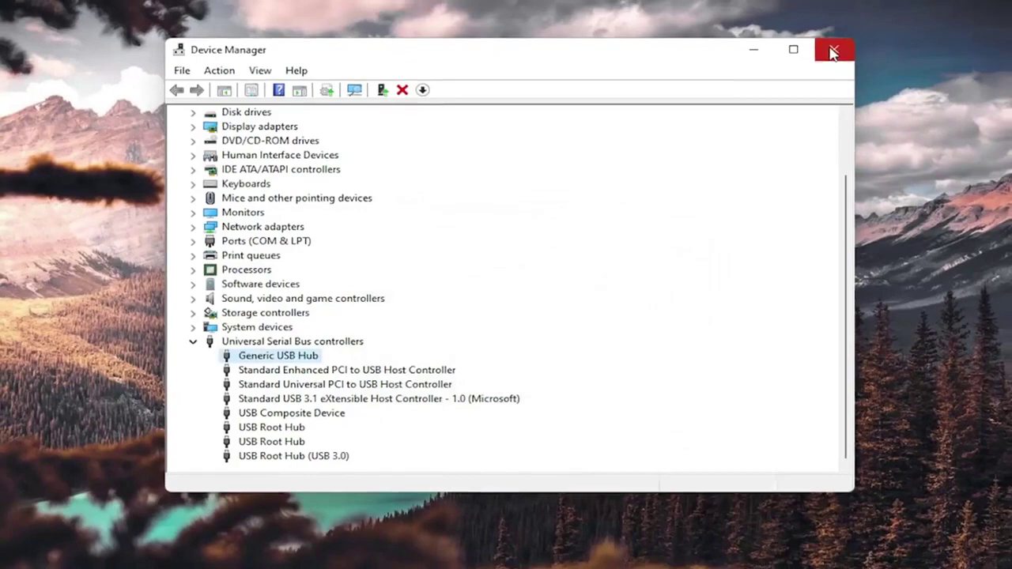
- Close Device Manager, find 'cmd' in Search, and run Command Prompt as administrator, approving UAC
click(831, 52)
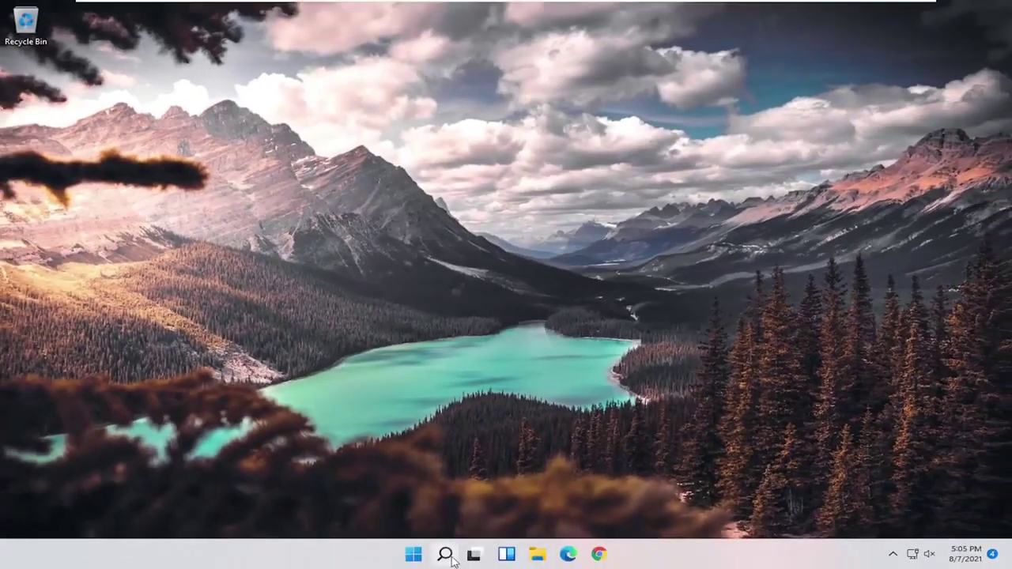
click(448, 556)
text(cmd)
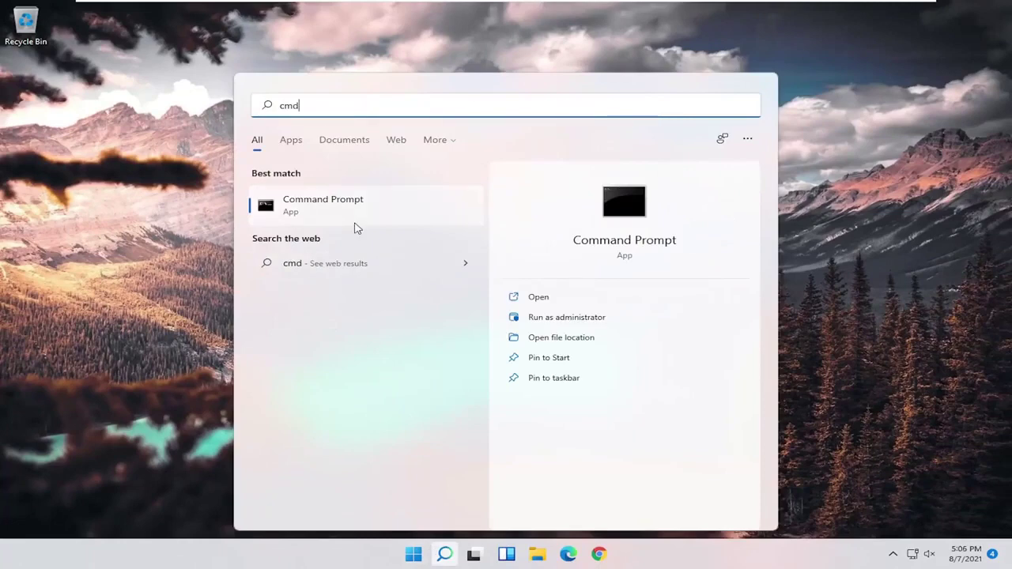
click(313, 204)
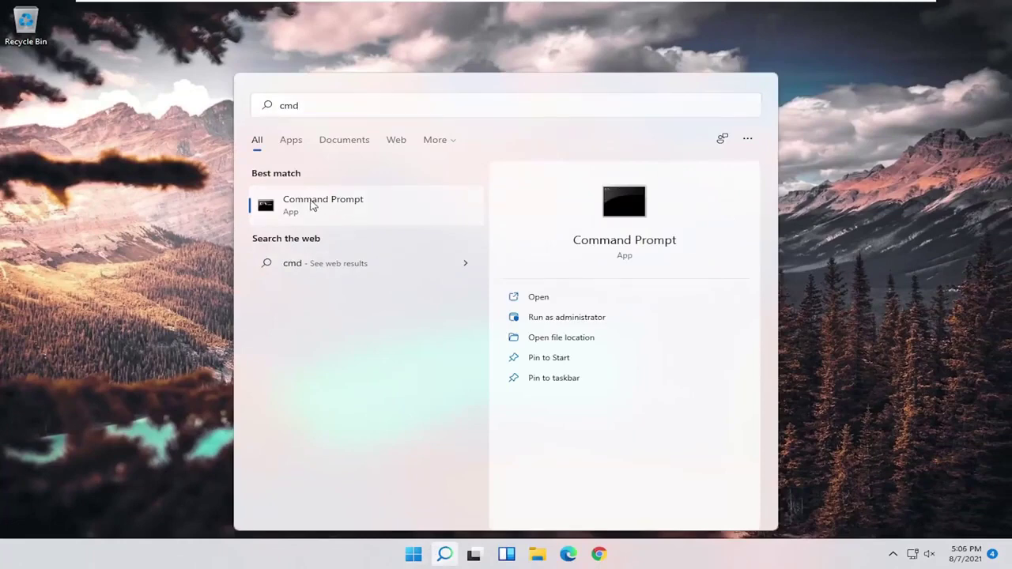
right_click(312, 204)
click(362, 219)
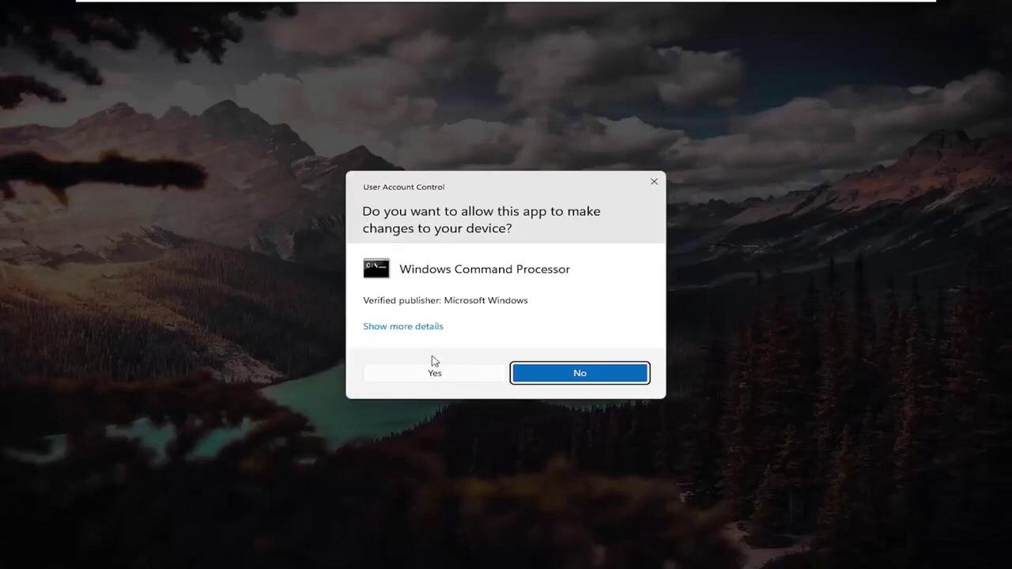
click(429, 374)
- Run sfc /scannow in the elevated prompt until verification reaches 100% with no integrity violations
drag(359, 130, 384, 105)
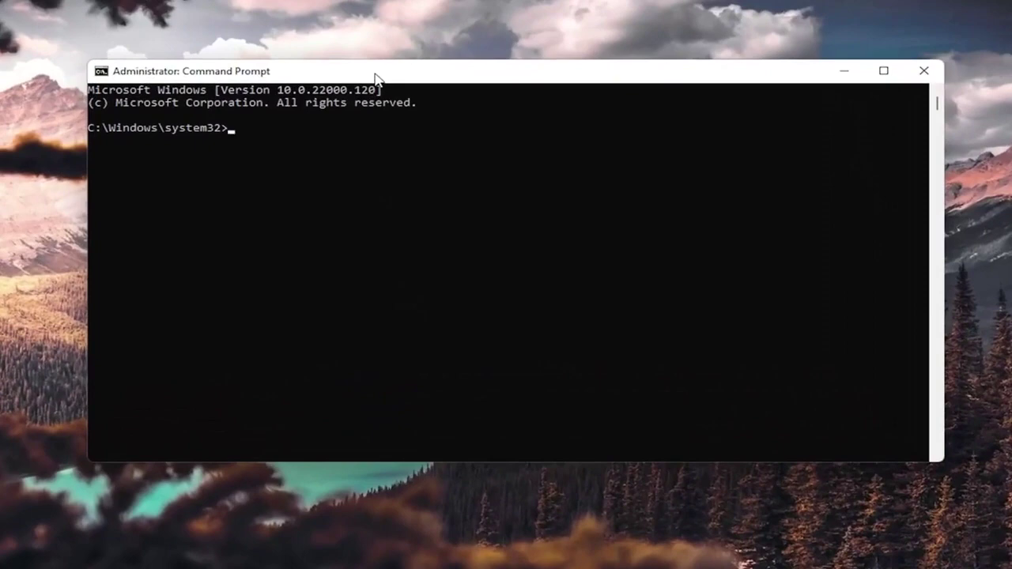
text(sfc /scannow)
click(321, 135)
key(Escape)
key(Return)
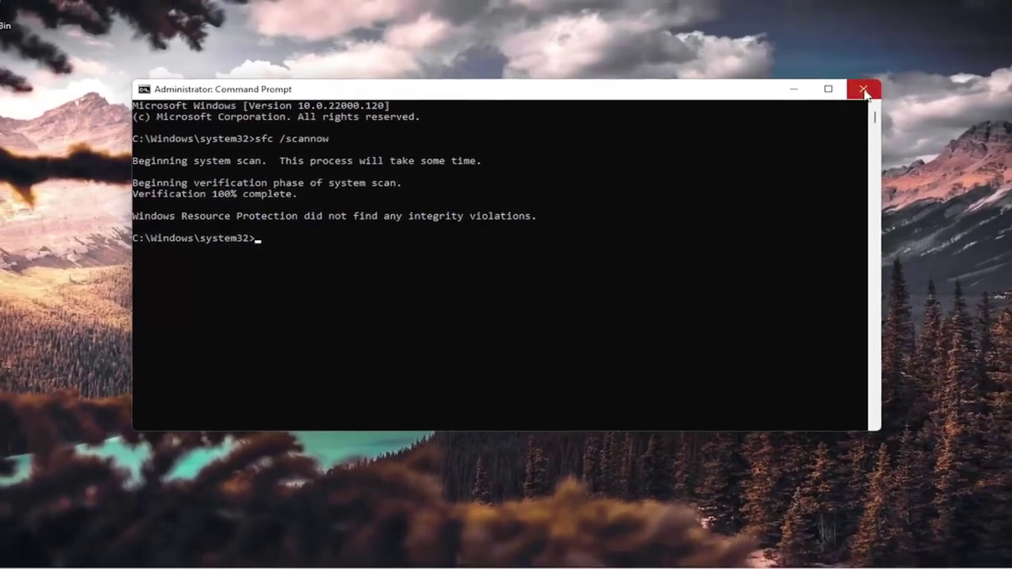
- Close Command Prompt and bring up the Start button's quick-link menu on the desktop
click(923, 71)
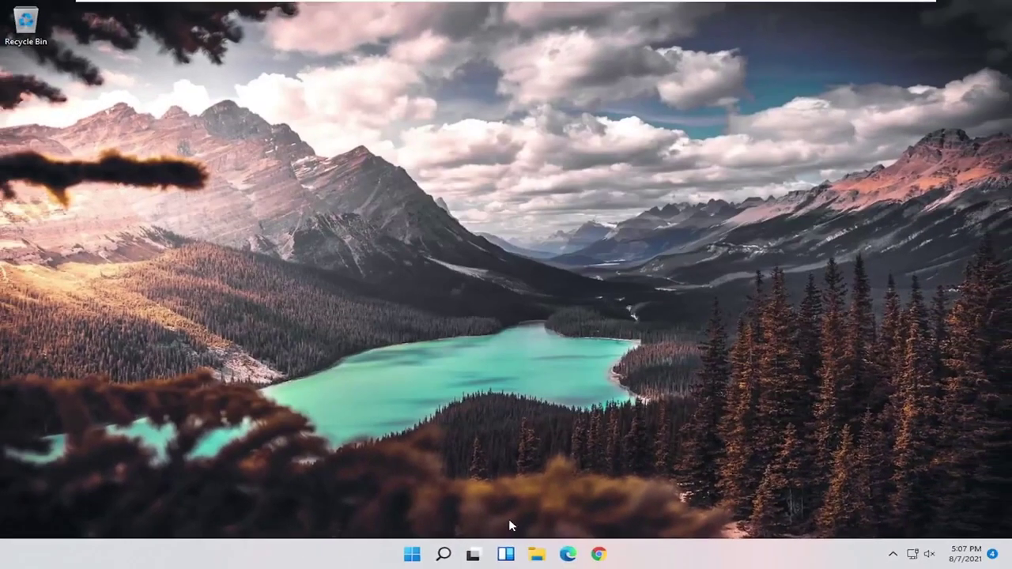
right_click(413, 554)
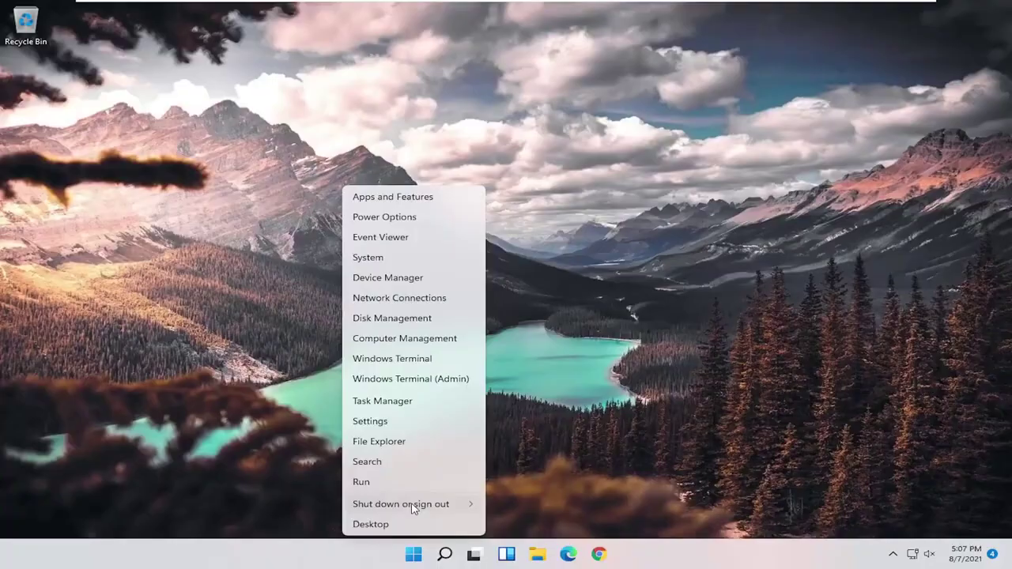